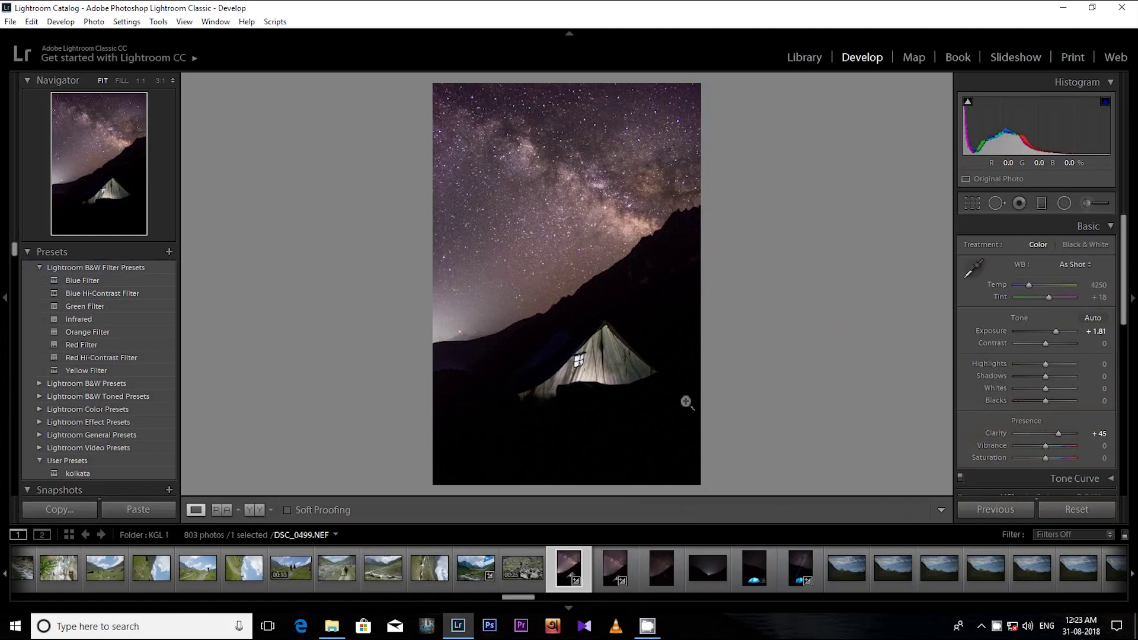
- Reset all Develop adjustments so the tent photo returns to its dark original at Exposure 0.00
click(1075, 510)
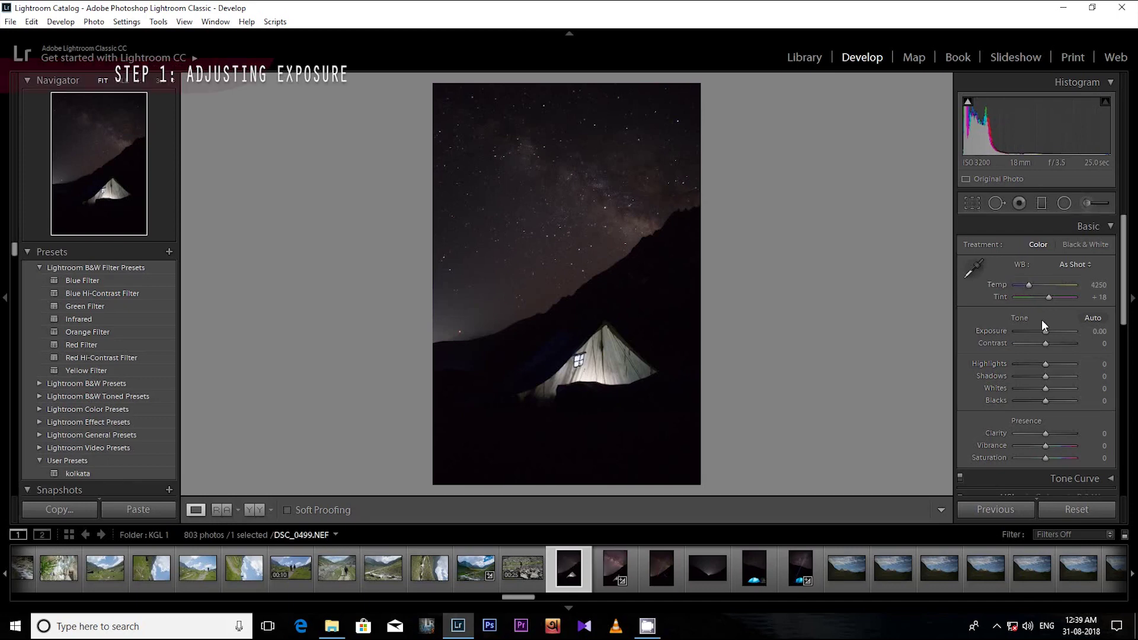
- Raise the Basic panel Exposure to +1.81 to brighten the Milky Way and tent
drag(1044, 332, 1054, 332)
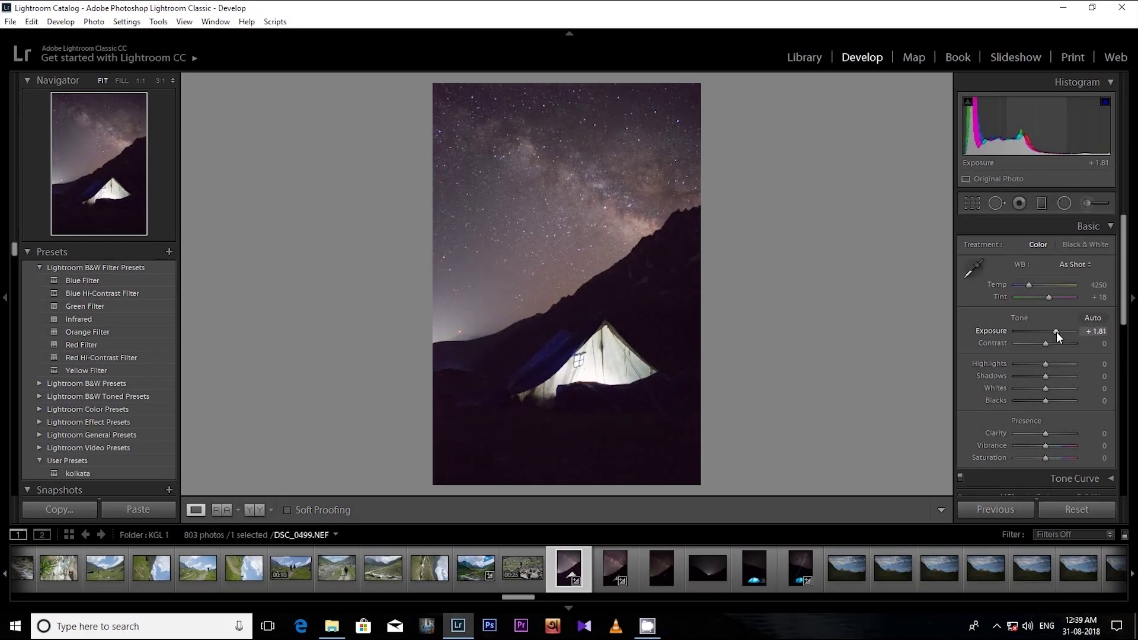
drag(1056, 332, 1055, 332)
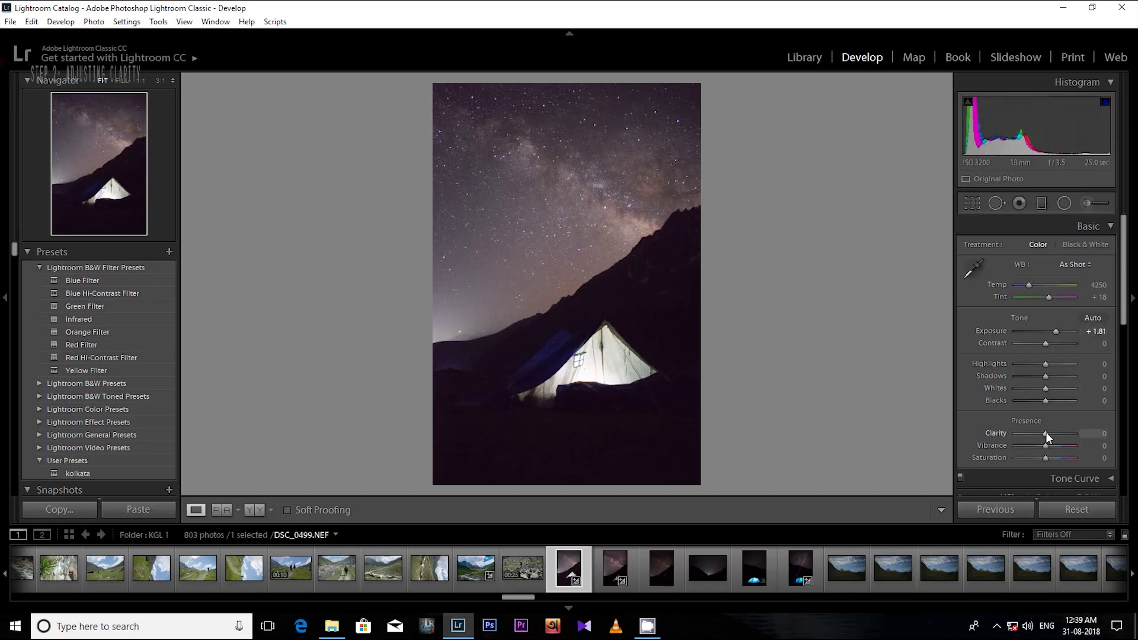
- Set Clarity to +49 so the stars look crisper, then select the Radial Filter
drag(1047, 432, 1058, 435)
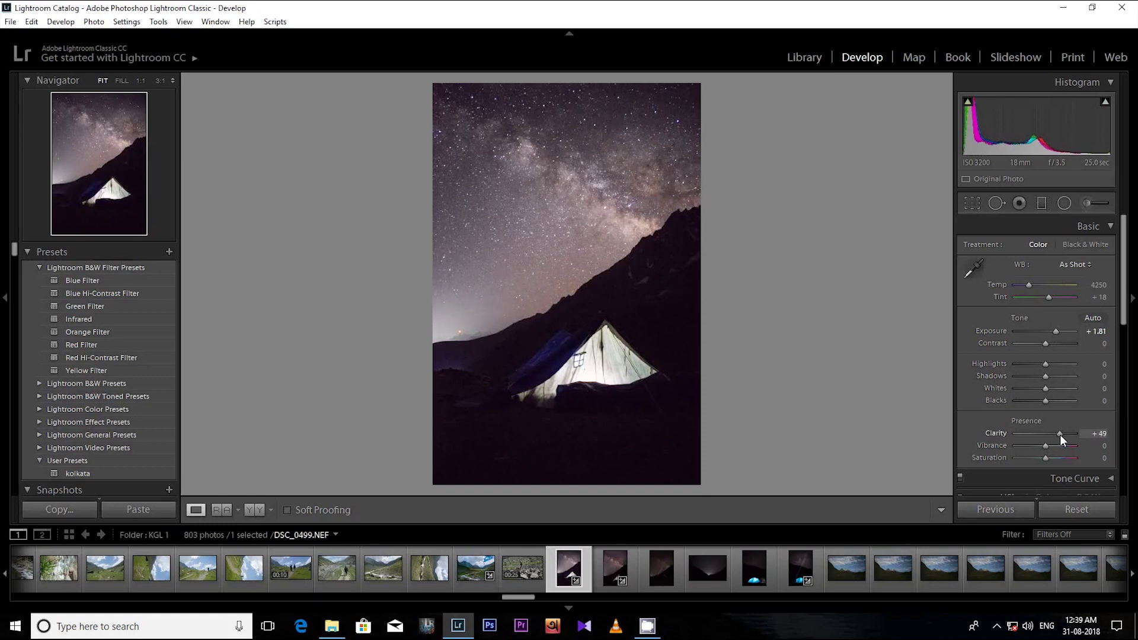
drag(1059, 439, 1059, 435)
click(1064, 203)
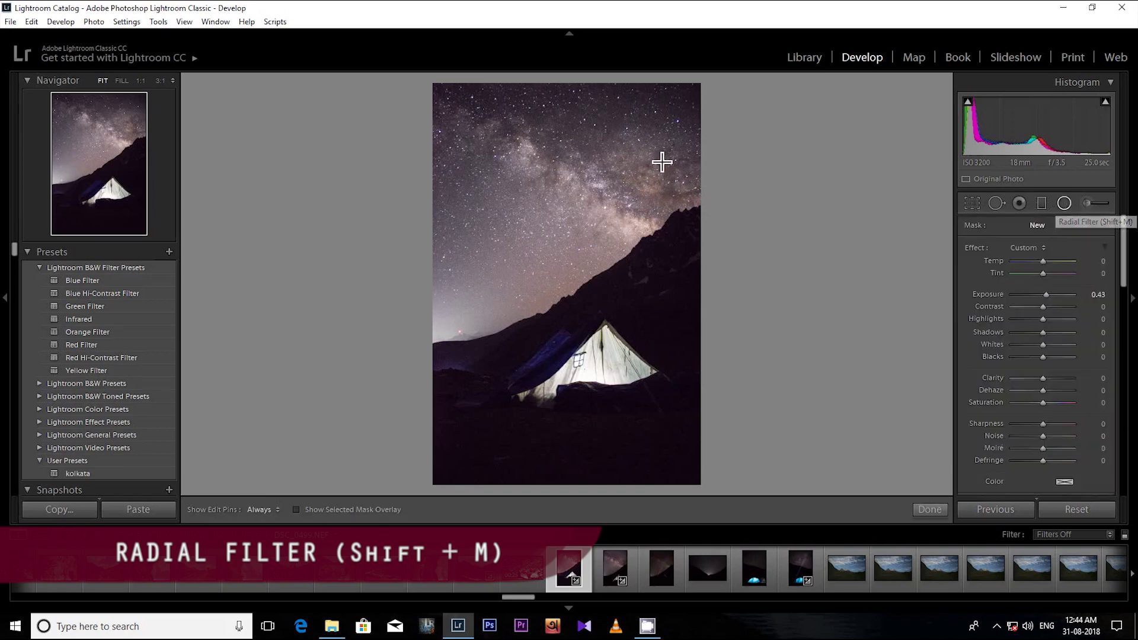
- Draw a radial ellipse along the Milky Way band, stretch and reposition it, and enable Invert
drag(483, 114, 698, 231)
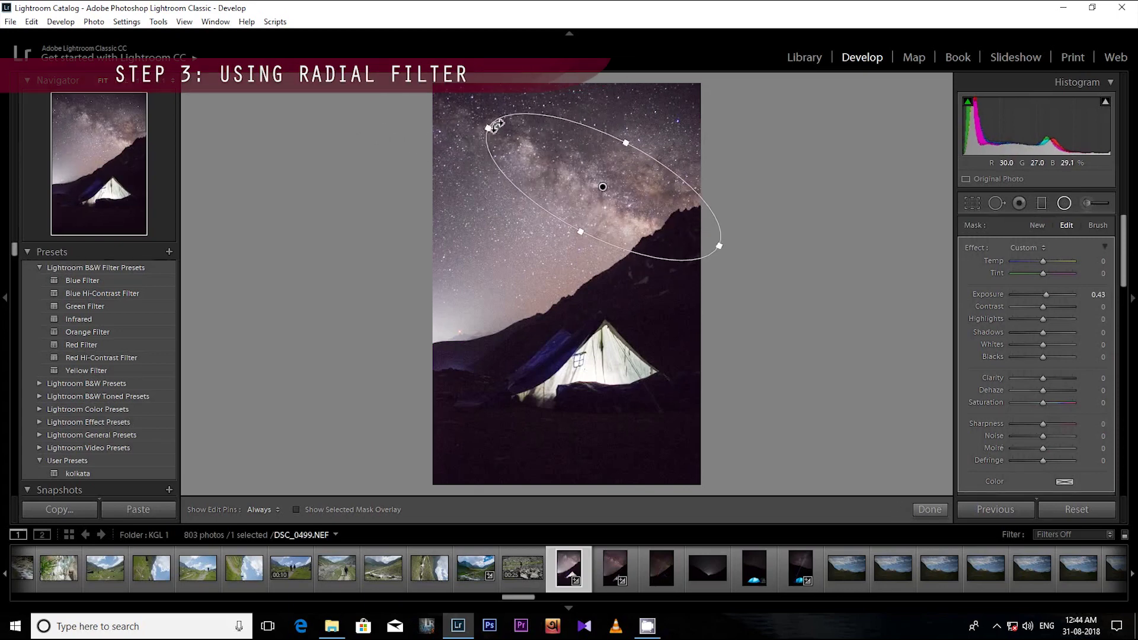
drag(489, 126, 395, 65)
mouse_move(668, 226)
mouse_down()
mouse_move(652, 220)
mouse_move(667, 227)
mouse_up()
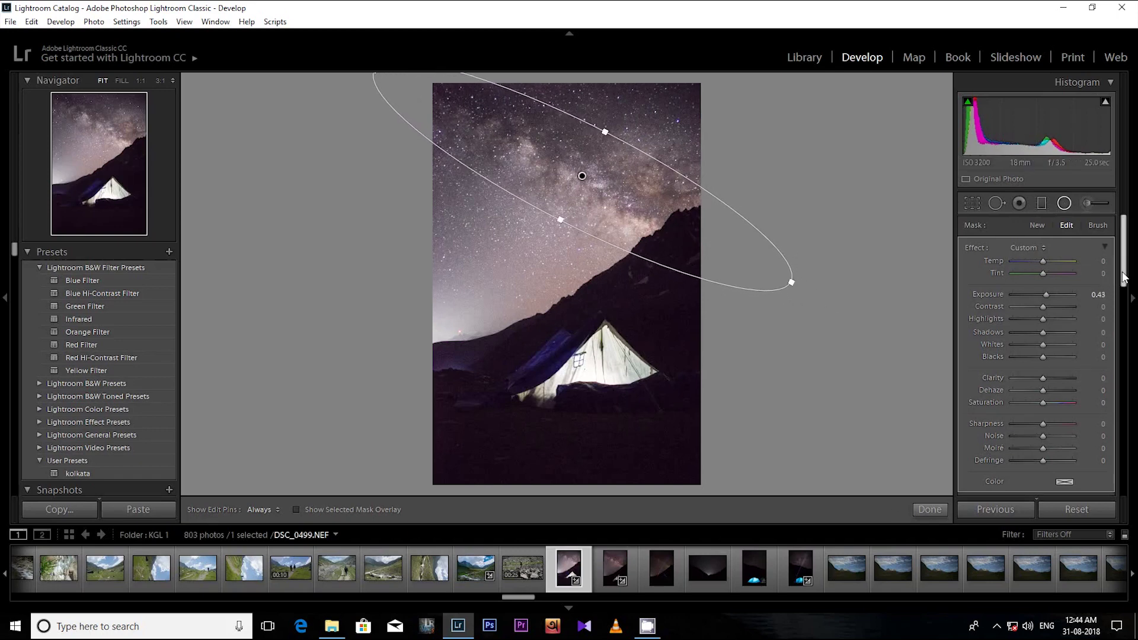
scroll(1124, 277, down, 5)
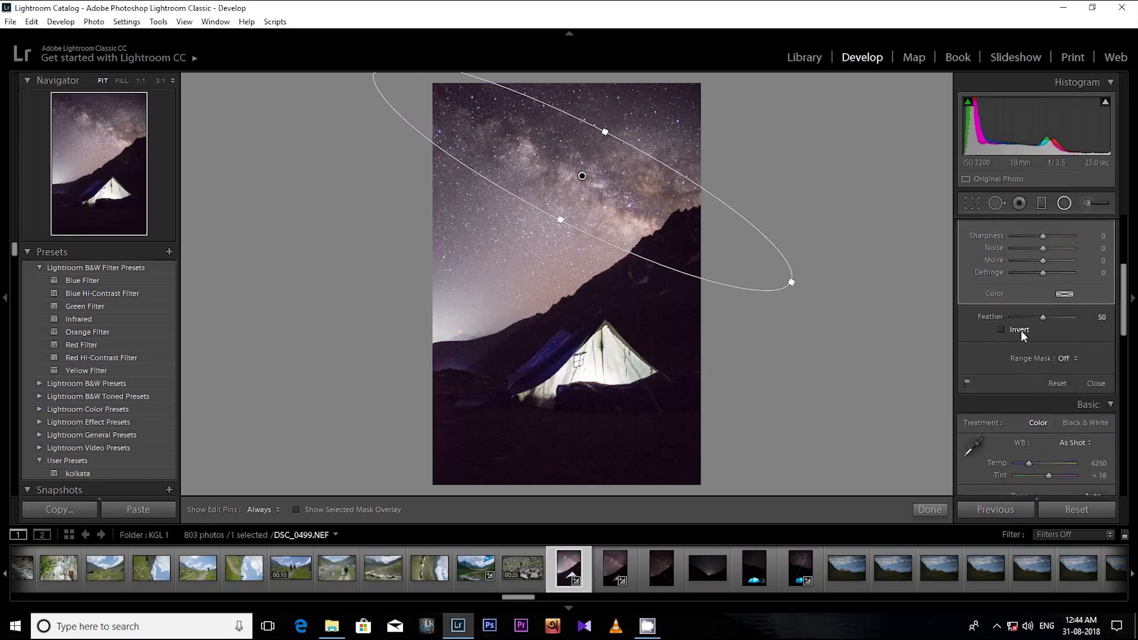
click(1020, 332)
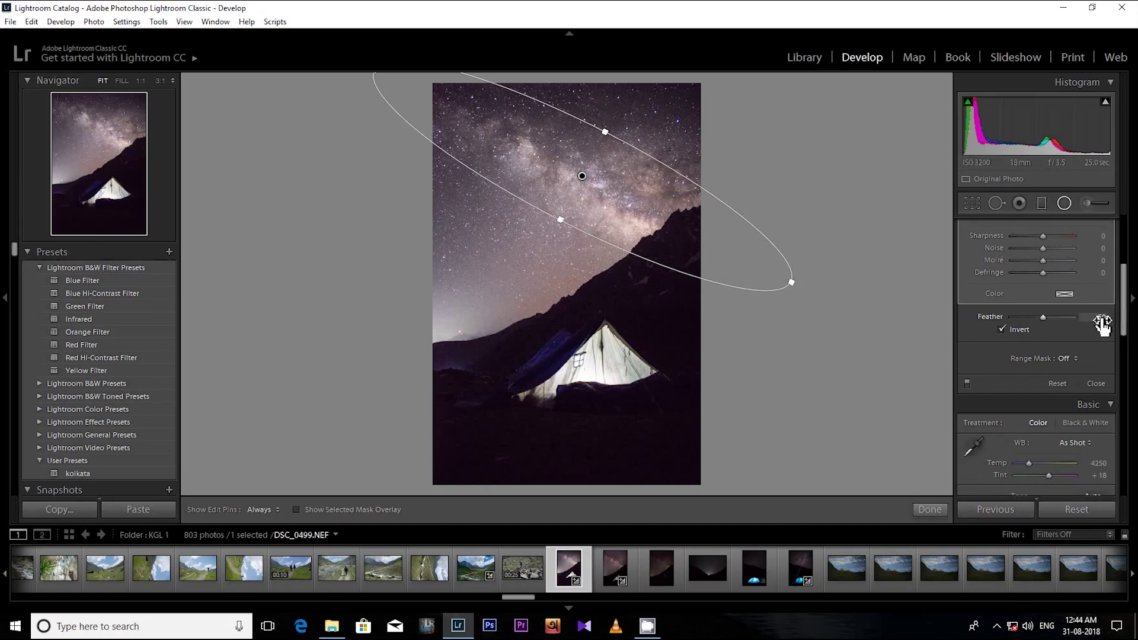
scroll(1117, 314, up, 3)
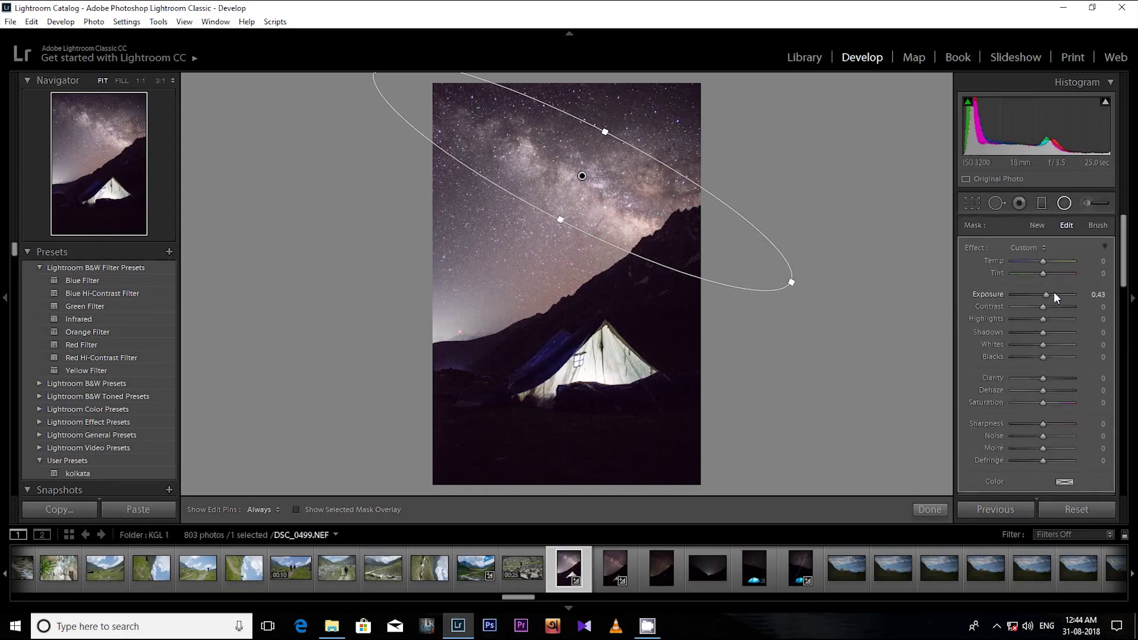
- Give the radial mask Exposure 0.60, Contrast 49, Saturation 55, Clarity 15 and Temp 9
drag(1043, 294, 1049, 298)
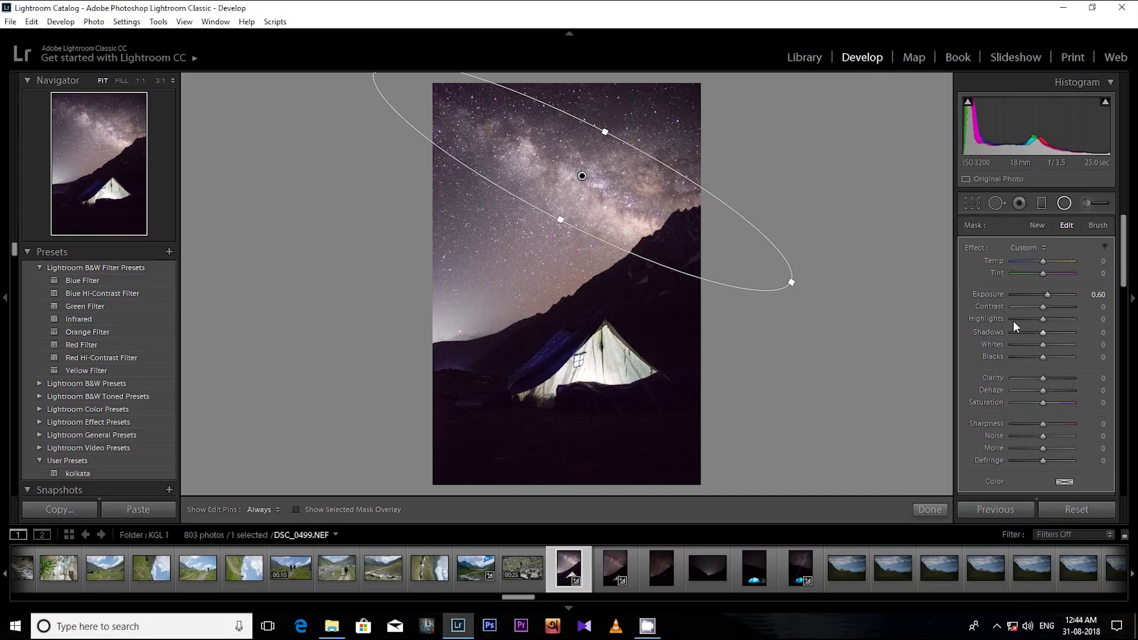
drag(1044, 306, 1054, 304)
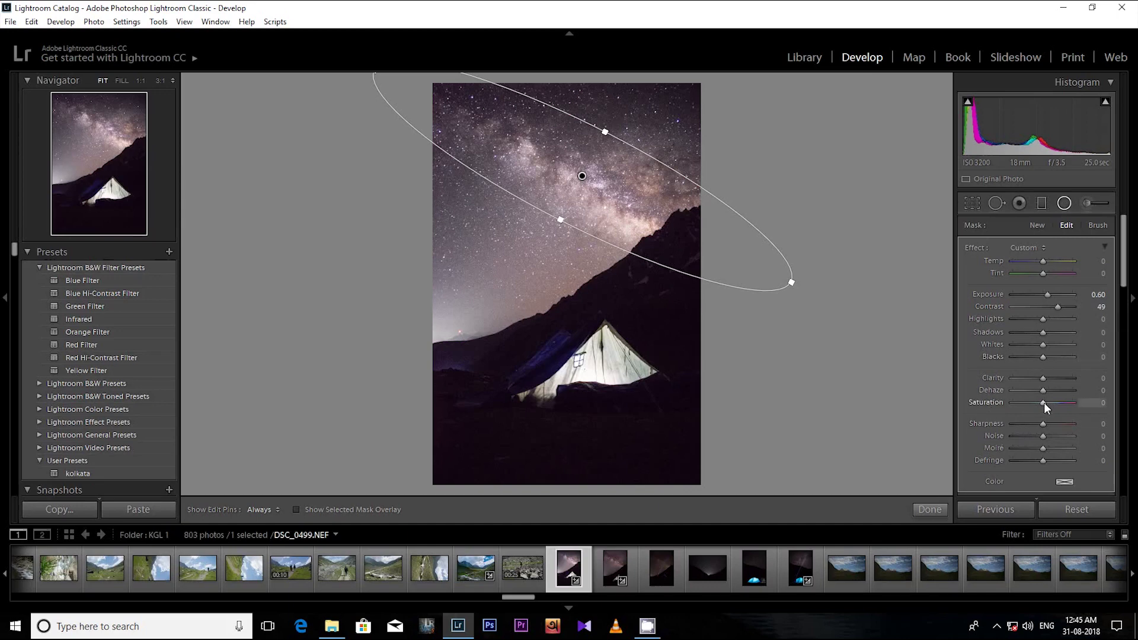
drag(1047, 400, 1062, 402)
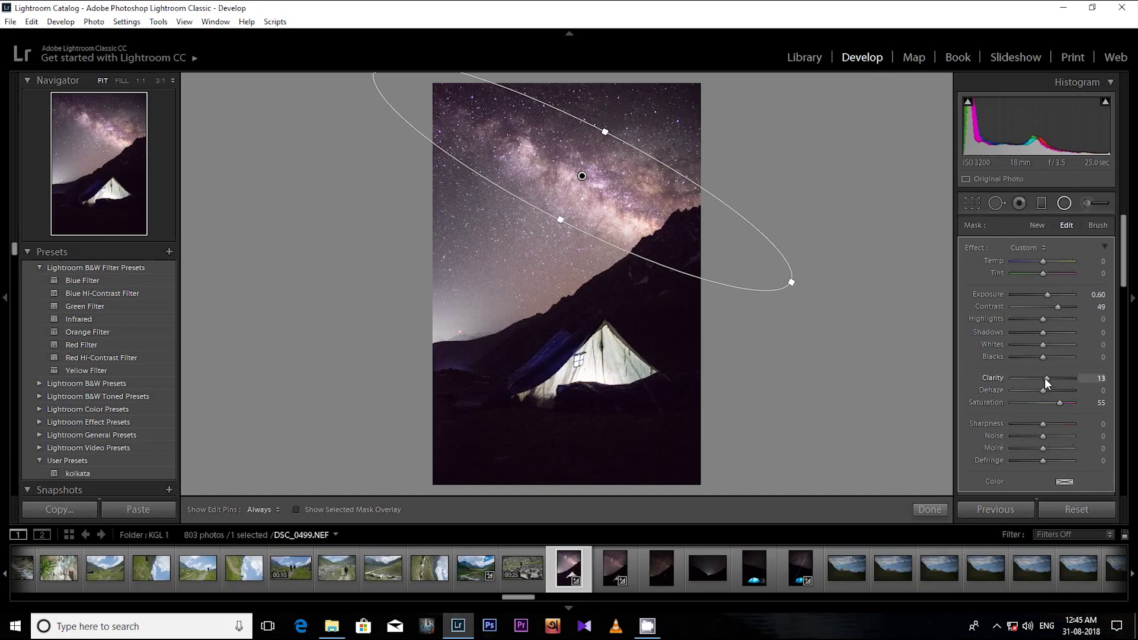
drag(1047, 378, 1047, 379)
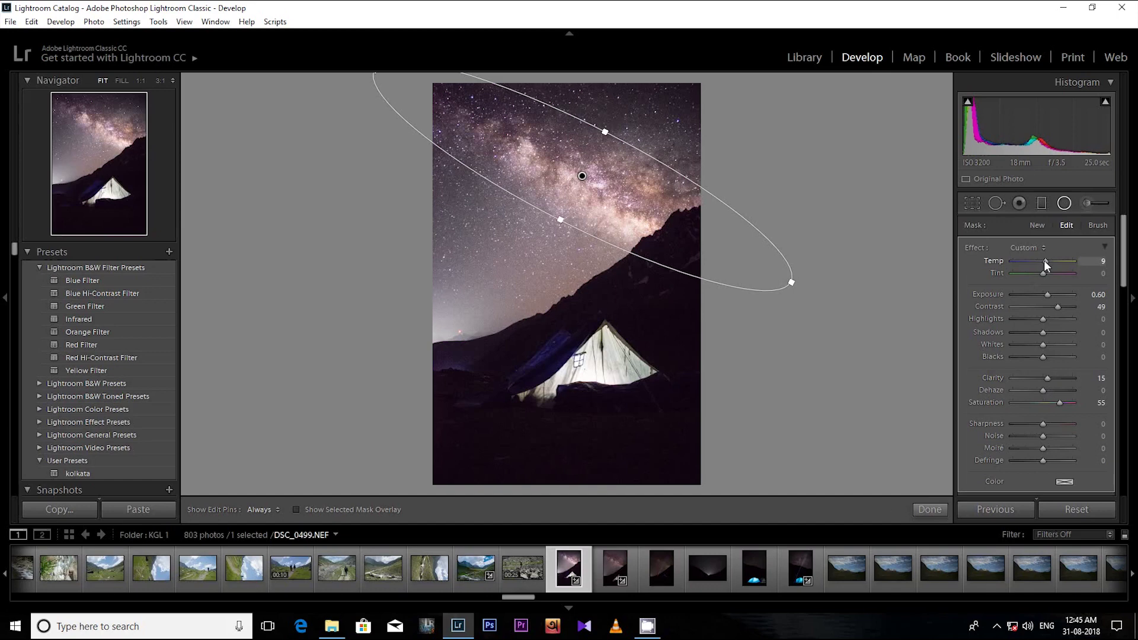
drag(1044, 261, 1046, 261)
- Lower mask Temp to 4, enlarge the ellipse, reduce Exposure to 0.34, and apply the filter
drag(1044, 265, 1044, 264)
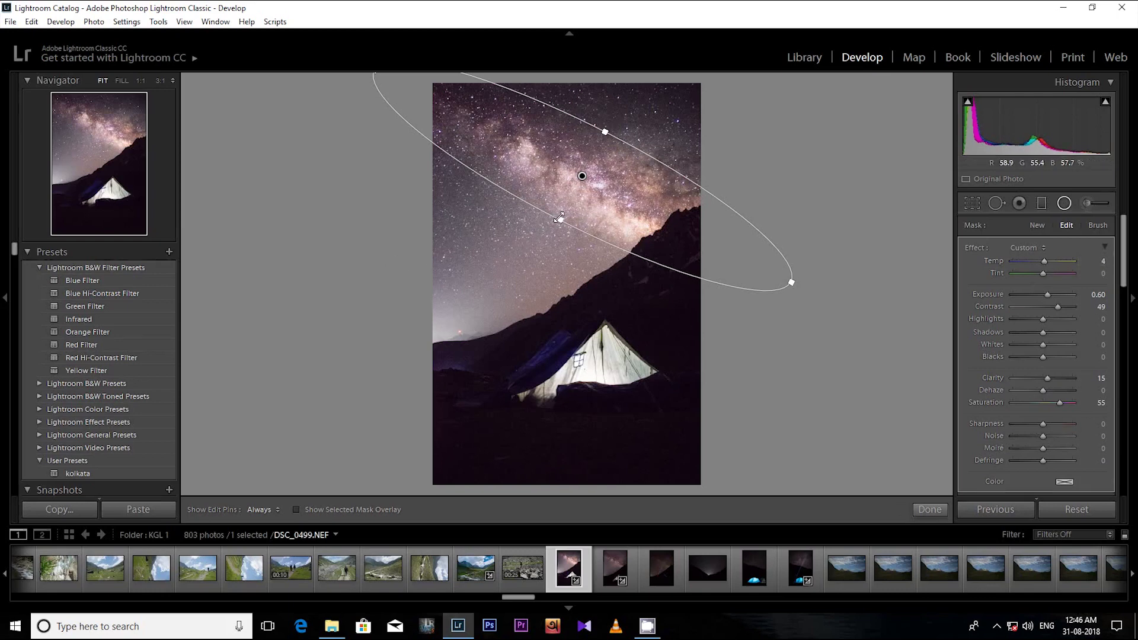
drag(558, 218, 520, 275)
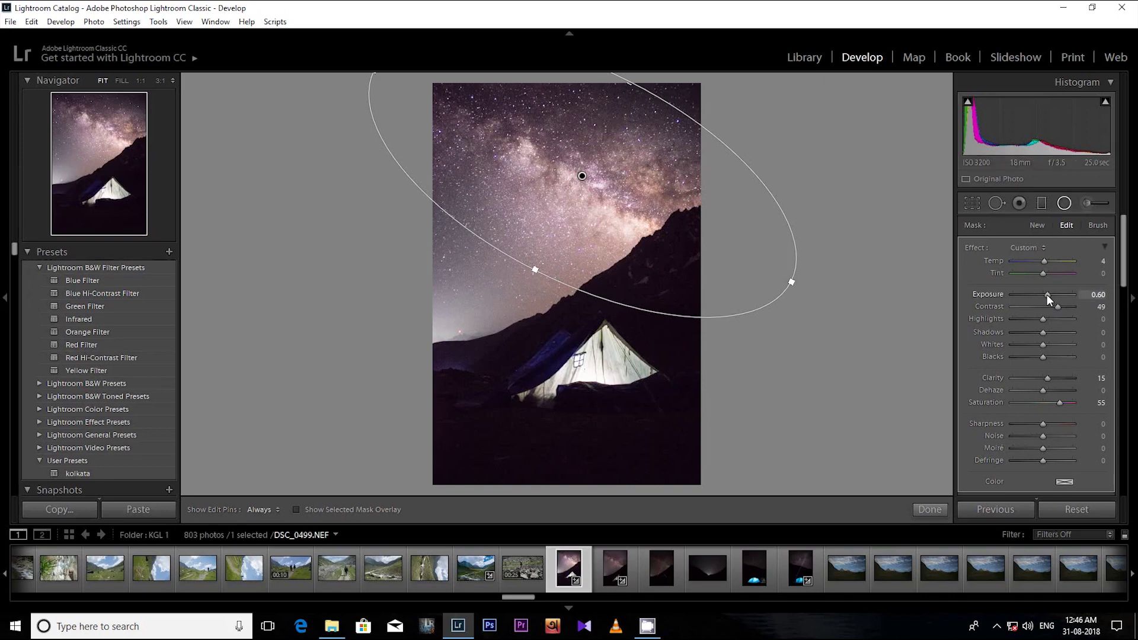
drag(1047, 296, 1046, 297)
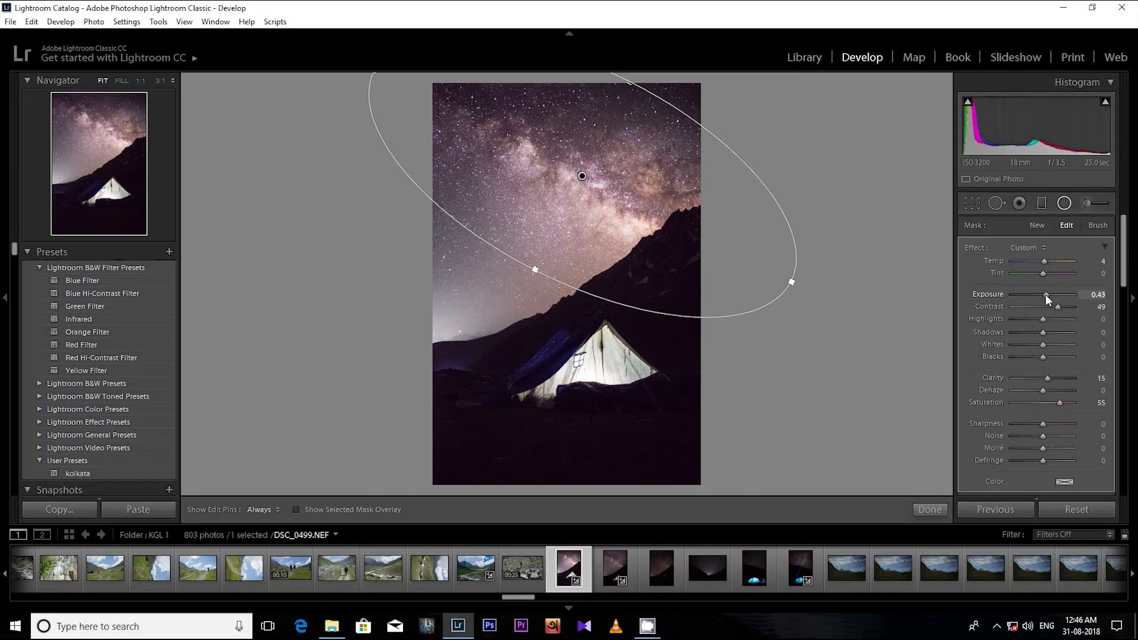
drag(1045, 294, 1044, 294)
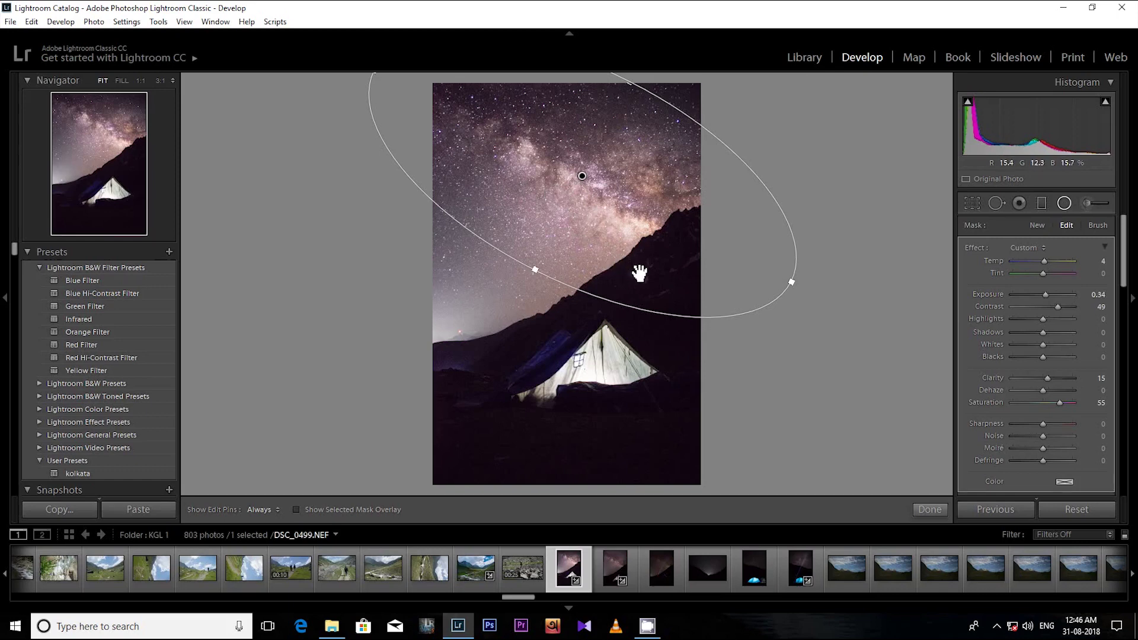
click(929, 511)
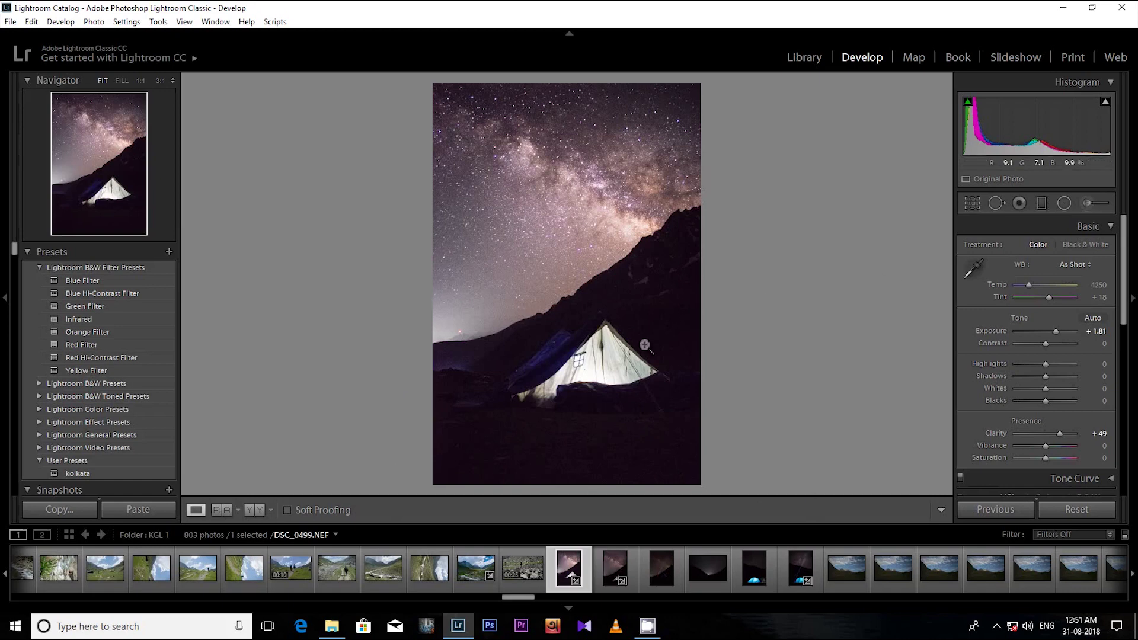
- Draw a foreground graduated filter with Exposure -3.57, Highlights -43, Shadows -100, Blacks -21
click(1042, 204)
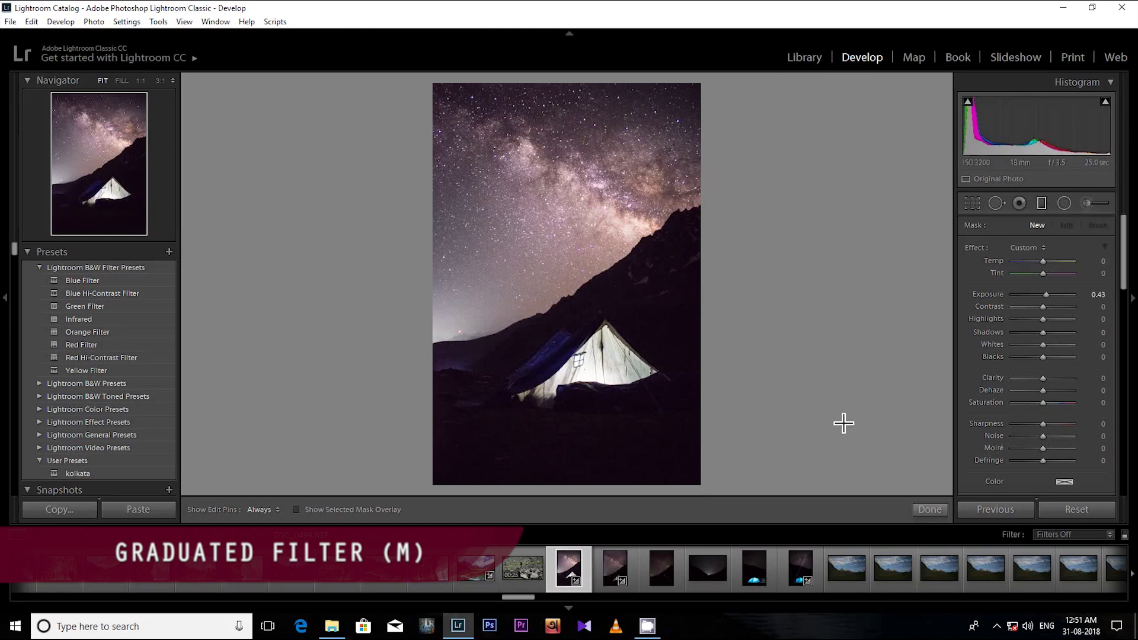
drag(715, 490, 589, 269)
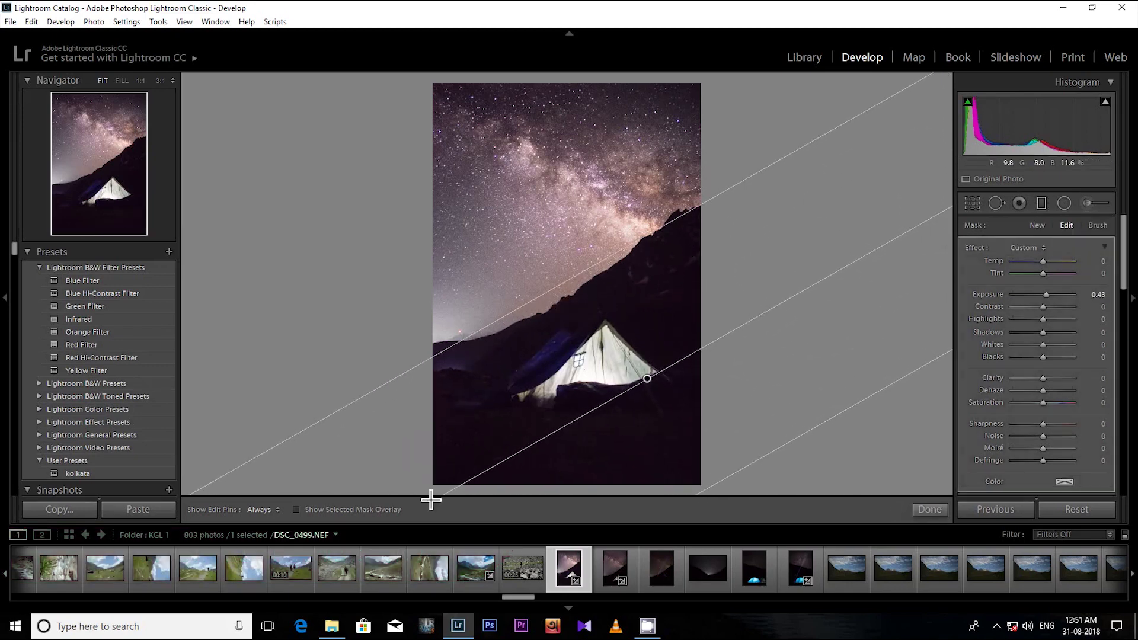
click(339, 508)
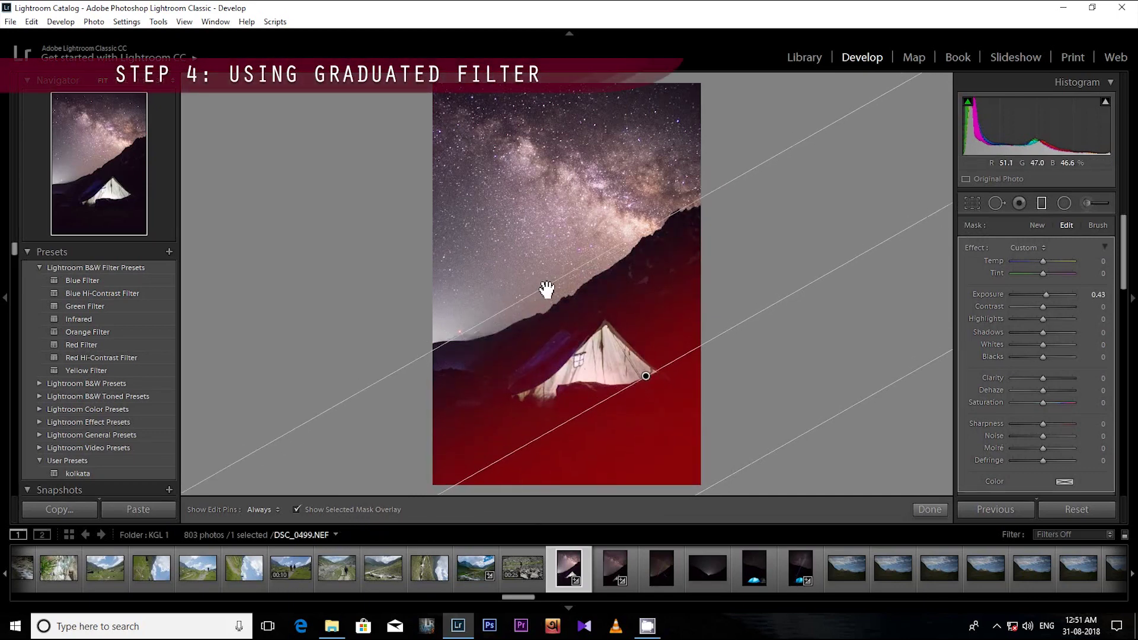
click(325, 510)
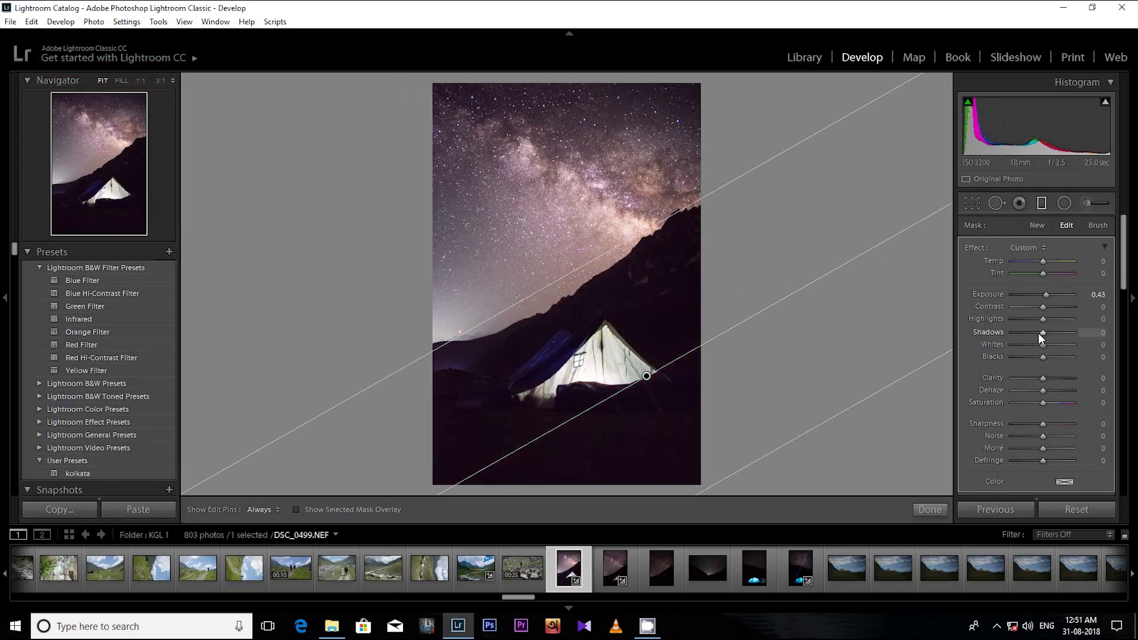
drag(1039, 333, 1004, 329)
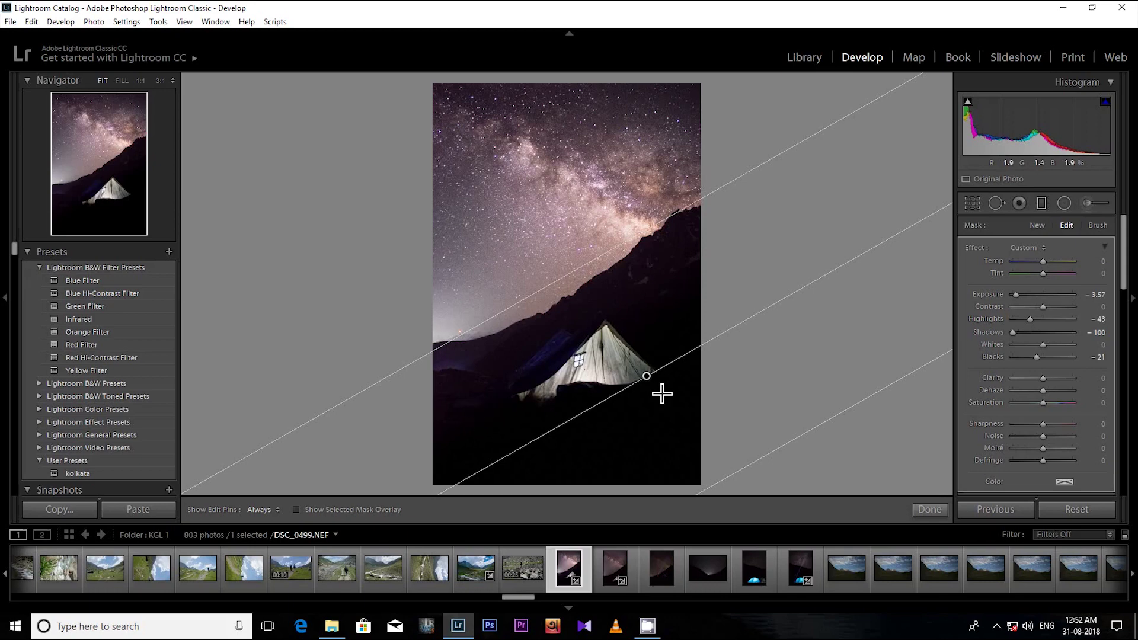
- Apply the gradient, then paint the left hillside toward the ridge with an Exposure -1.02 brush
click(936, 509)
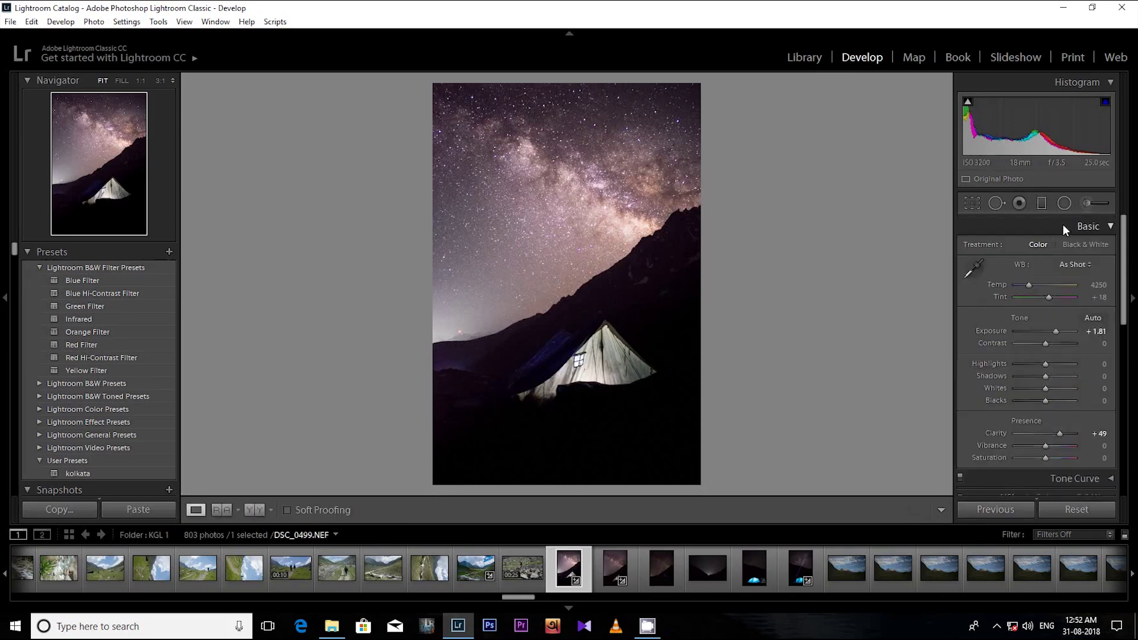
click(1090, 203)
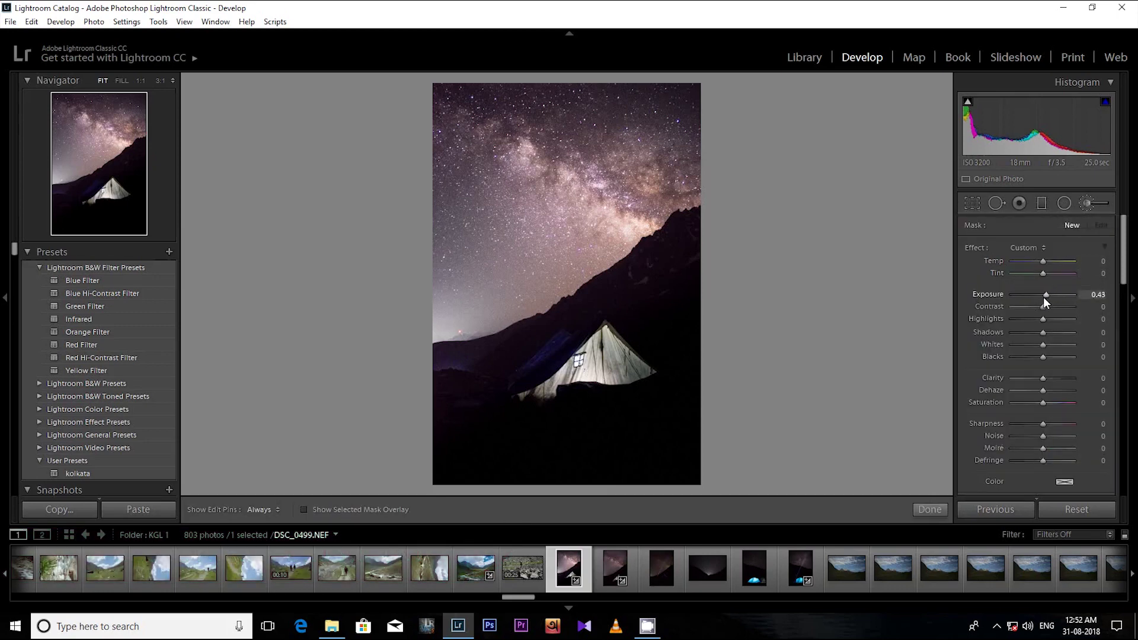
drag(1044, 294, 1034, 296)
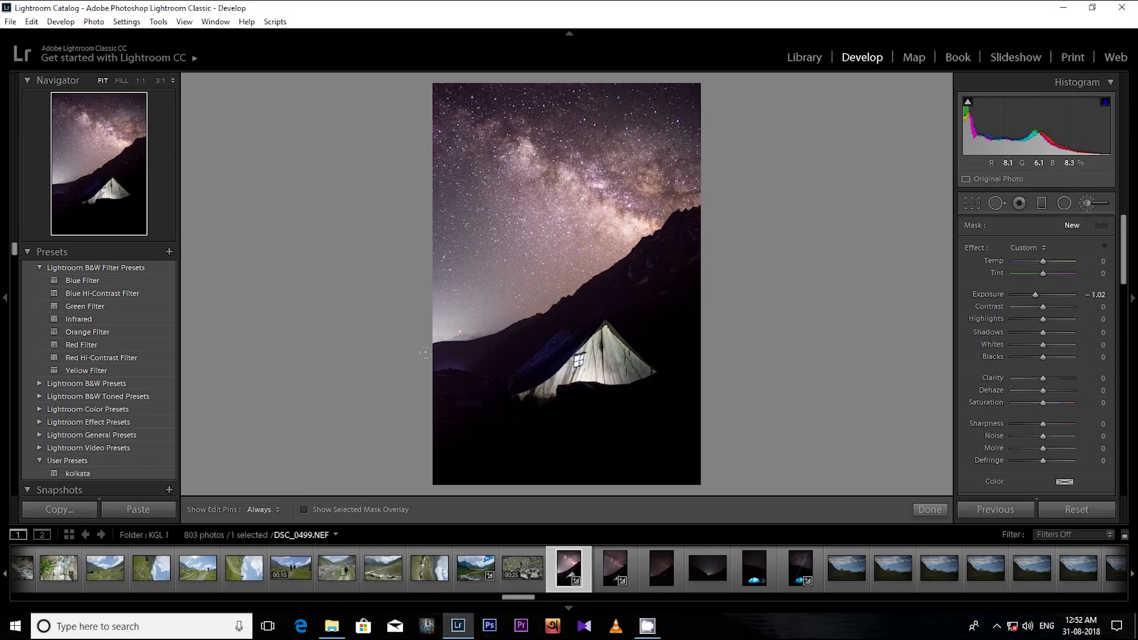
key(h)
mouse_move(421, 356)
mouse_down()
mouse_move(486, 353)
mouse_move(617, 283)
mouse_move(636, 250)
mouse_up()
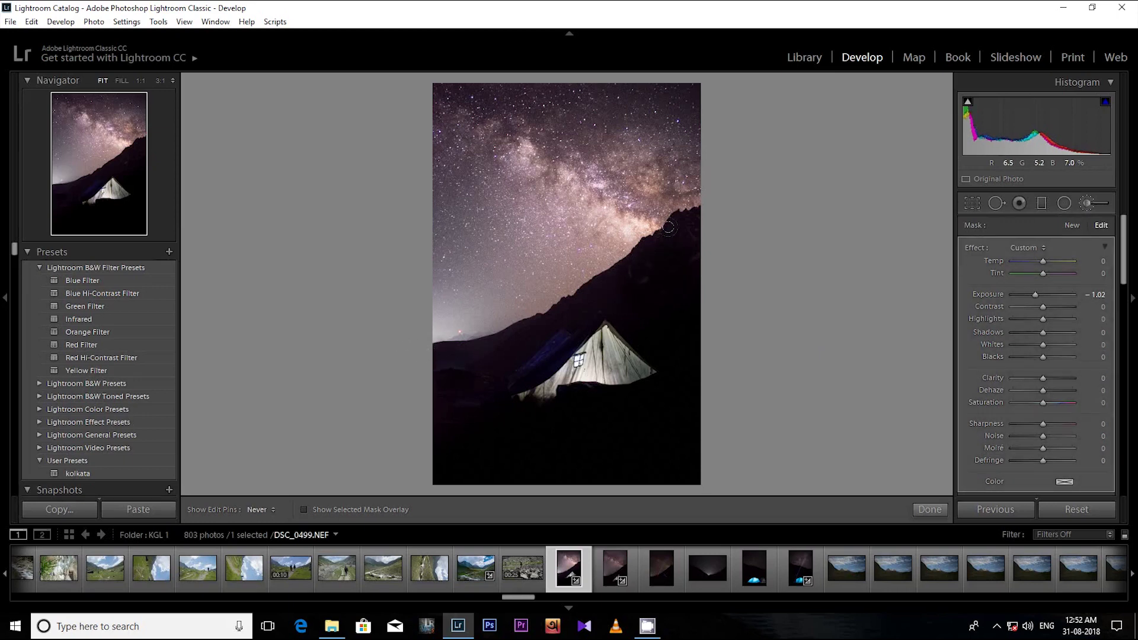
key(h)
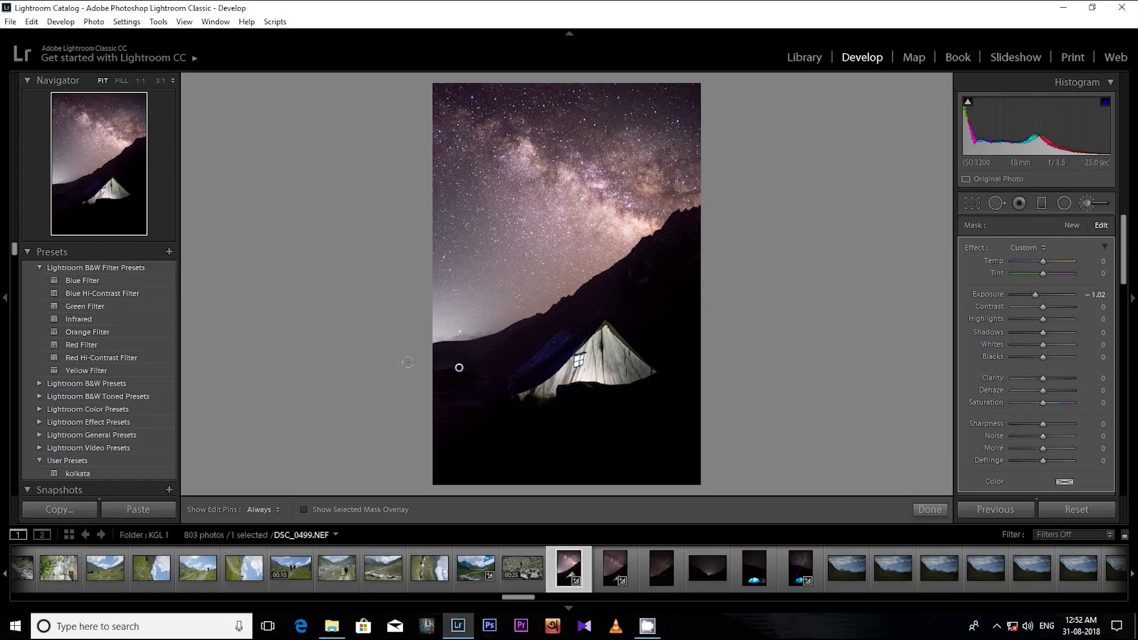
click(929, 510)
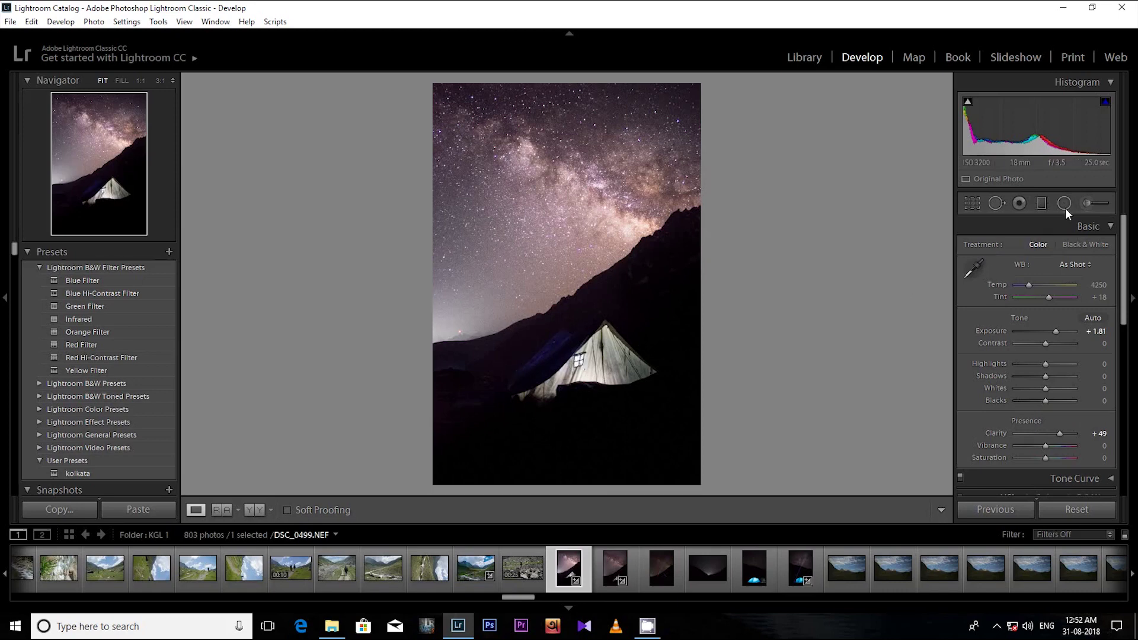
- Paint the dark ground beside the tent's left side with an Exposure -0.77 brush
click(1087, 204)
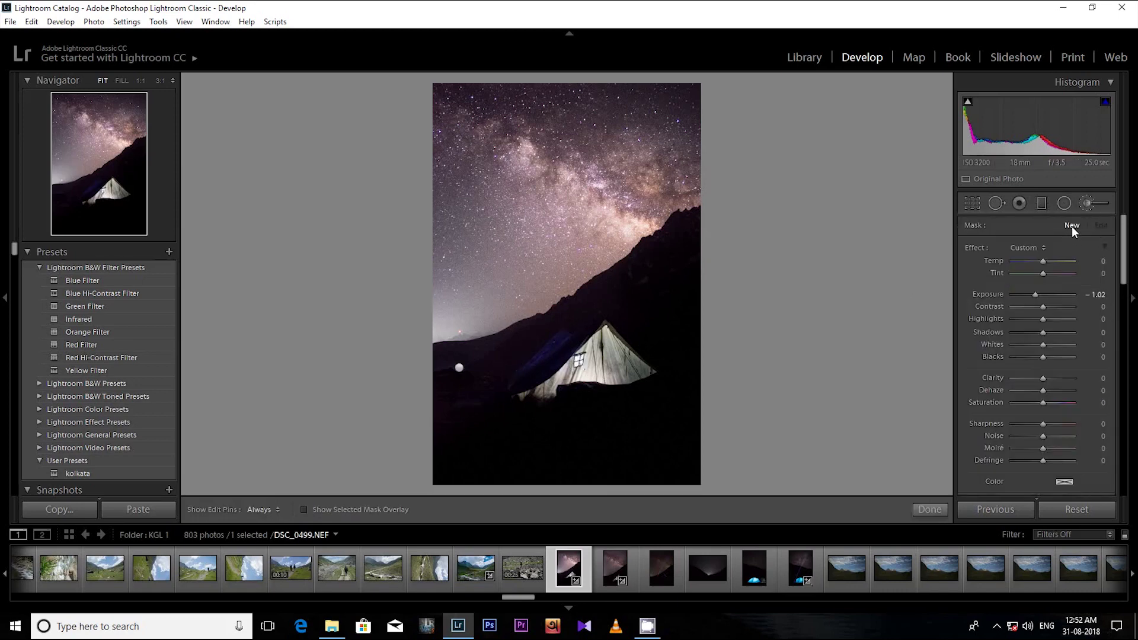
double_click(973, 247)
drag(1042, 297, 1036, 298)
key(h)
key(h)
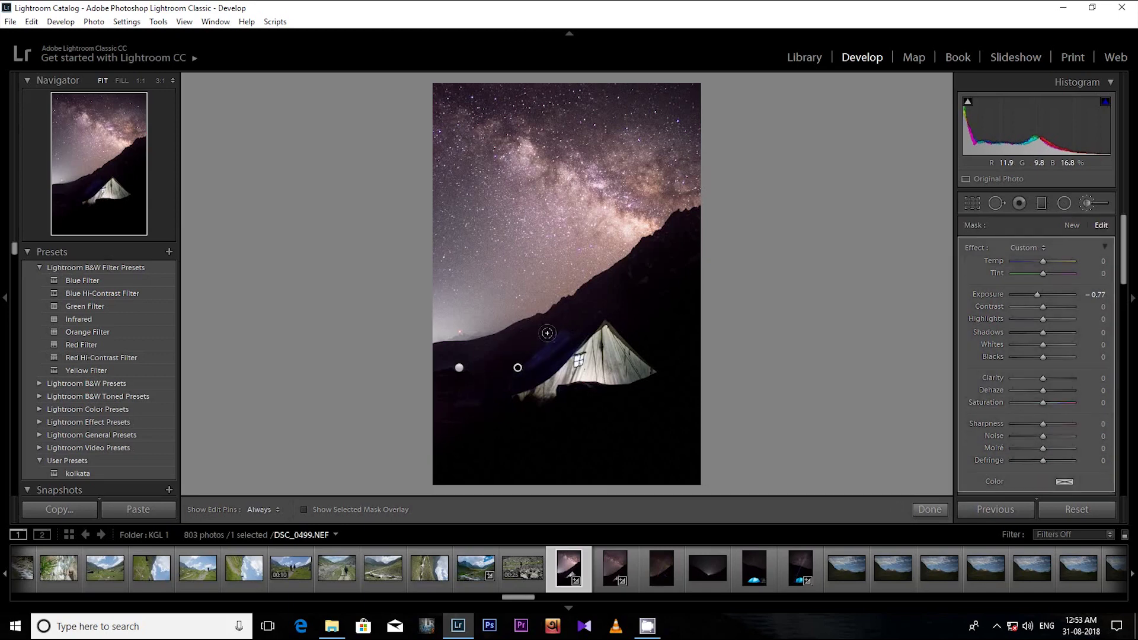
key(h)
key(h)
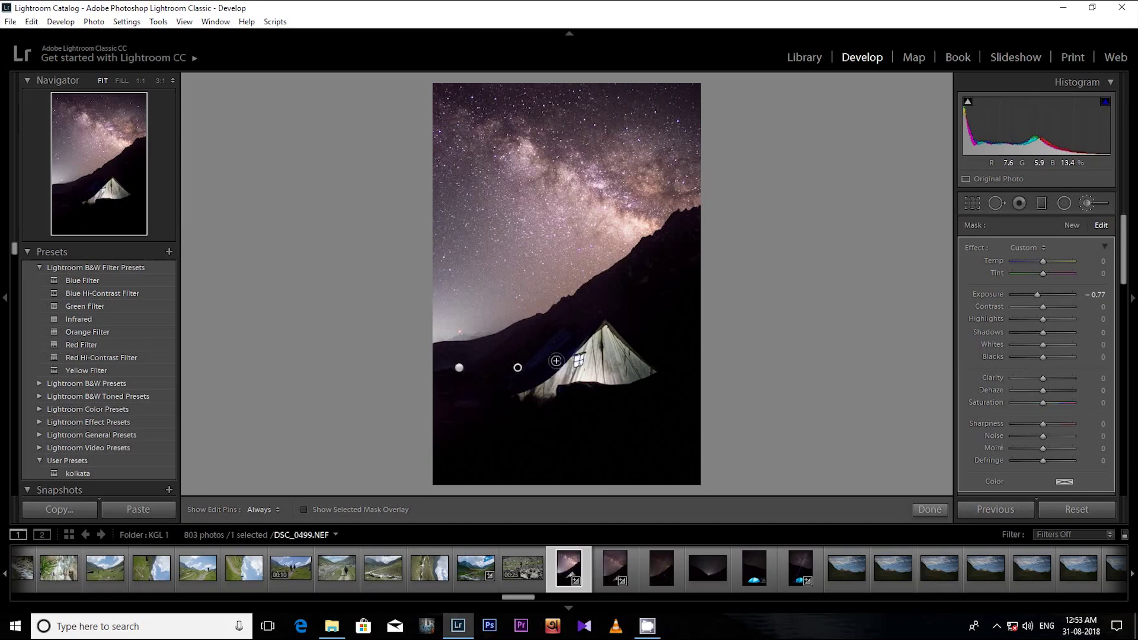
key(h)
key(h)
click(929, 509)
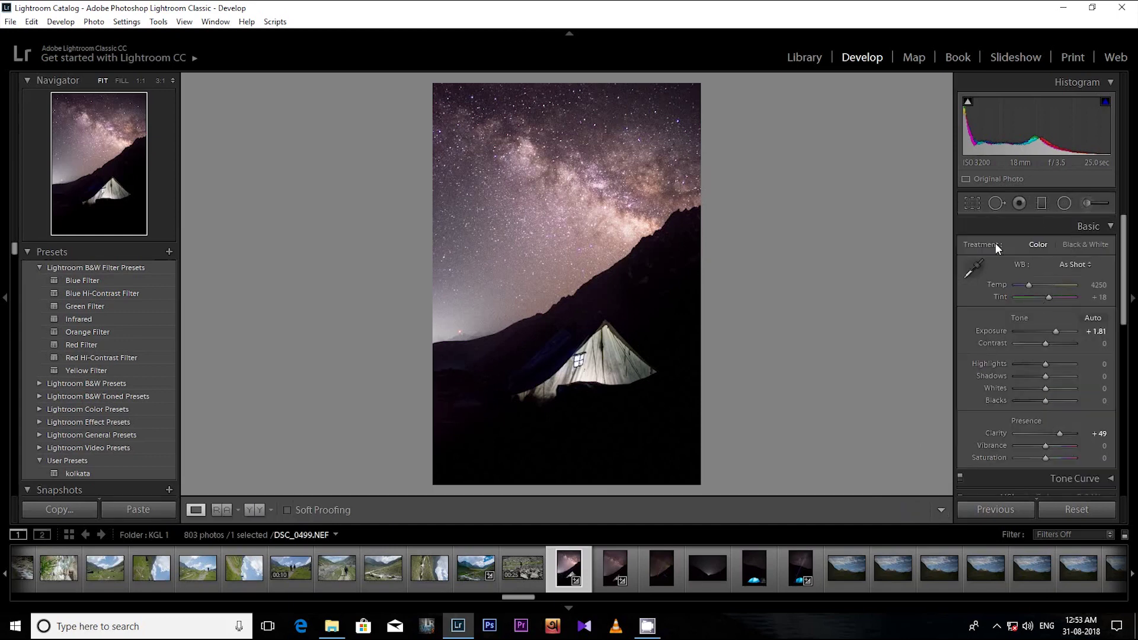
- Revisit the brush adjustments, then show a Before/After comparison of original and edited photo
click(1084, 202)
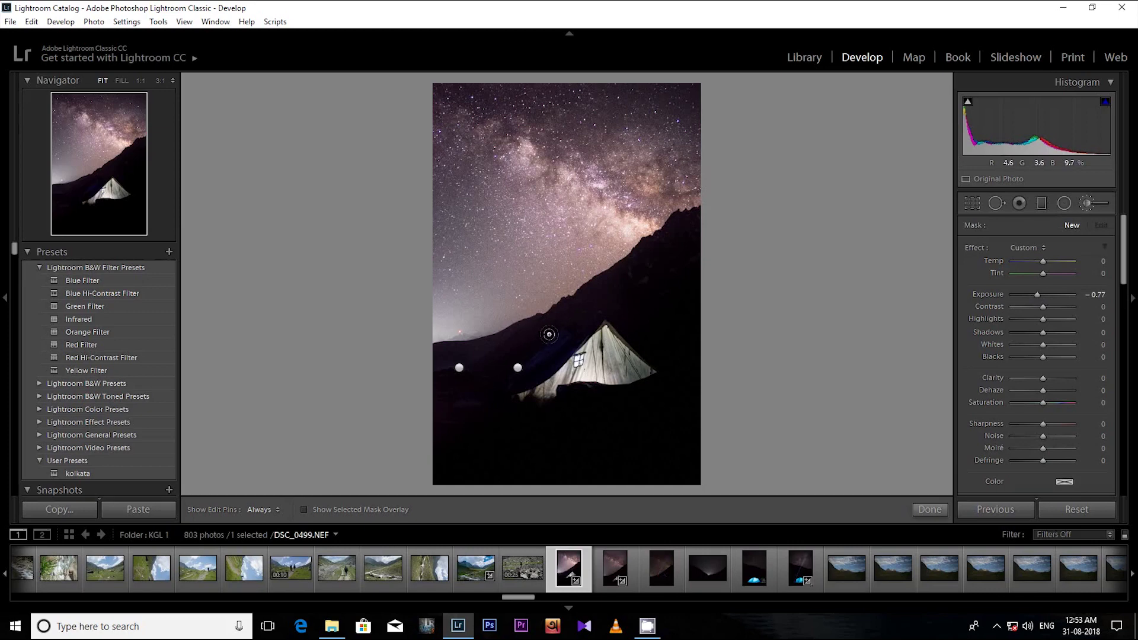
key(h)
key(h)
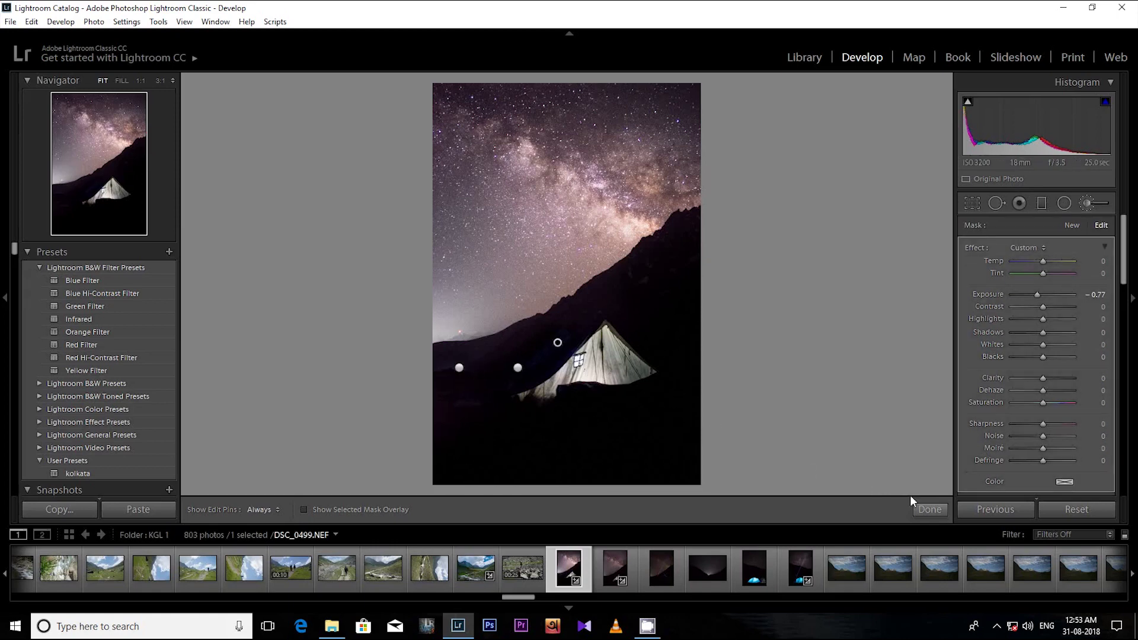
click(928, 508)
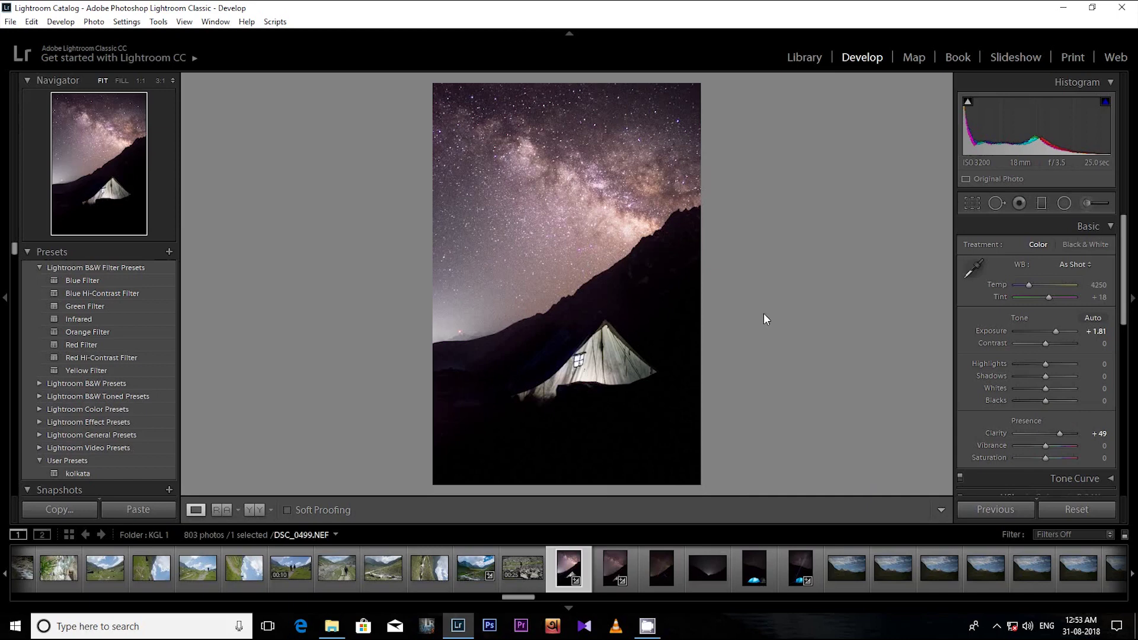
click(255, 511)
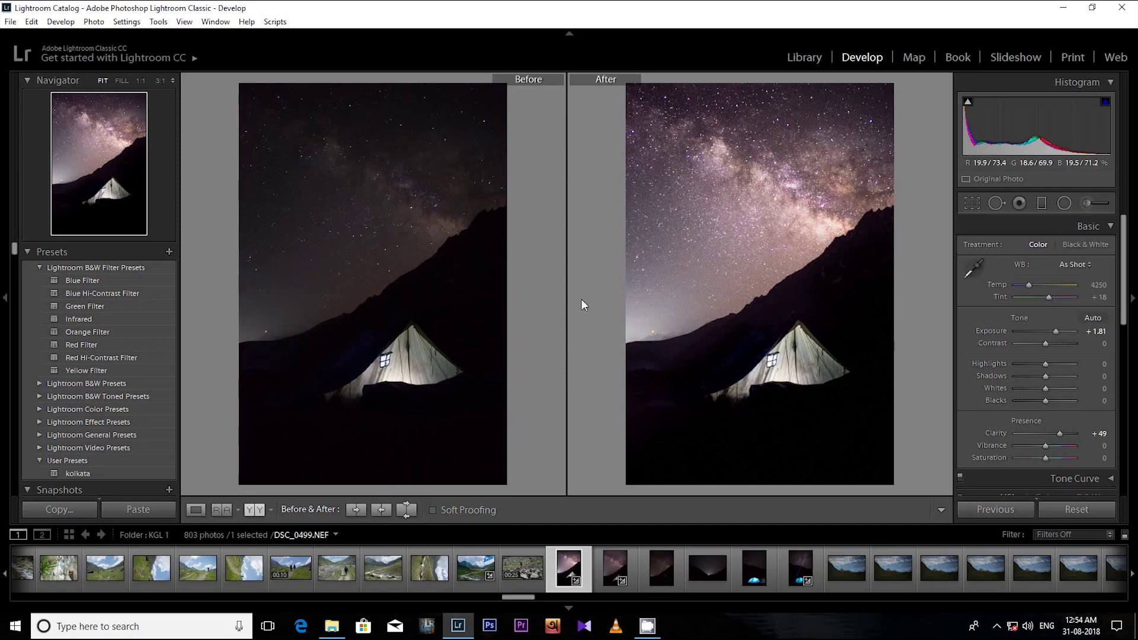
click(196, 510)
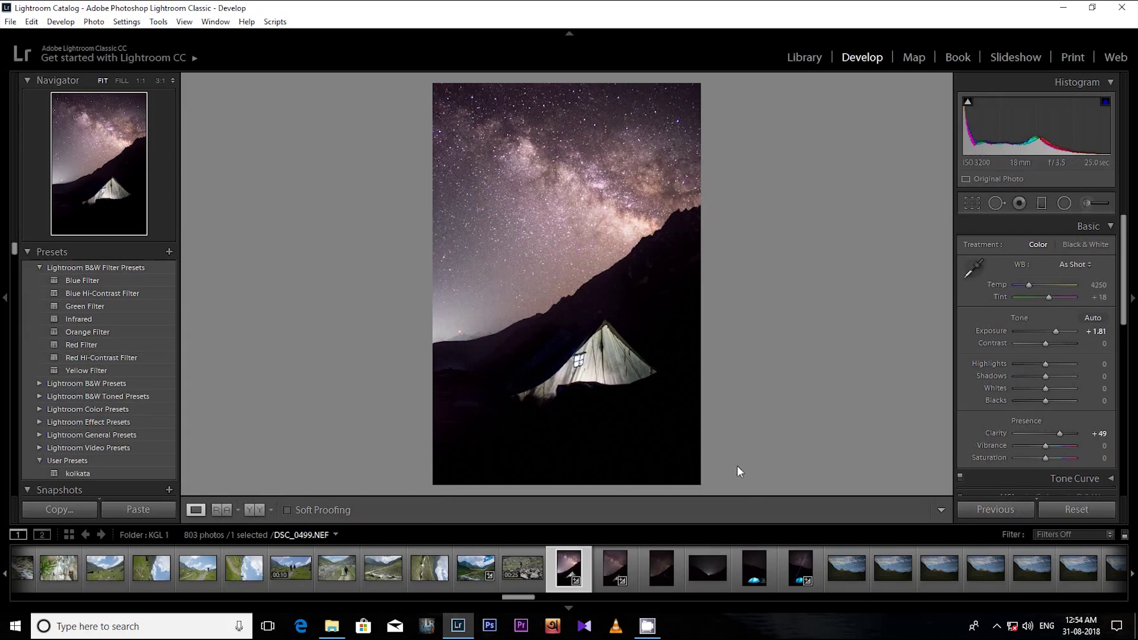
- Crop the photo by trimming the left edge and raising the bottom into a narrower frame
click(971, 203)
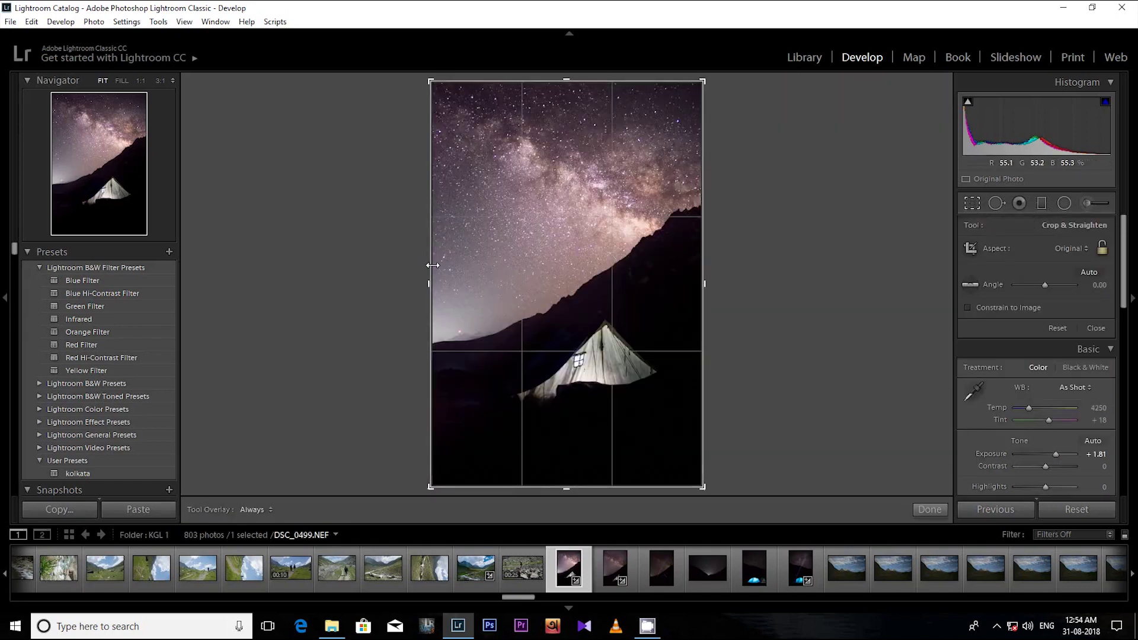
drag(435, 270, 468, 270)
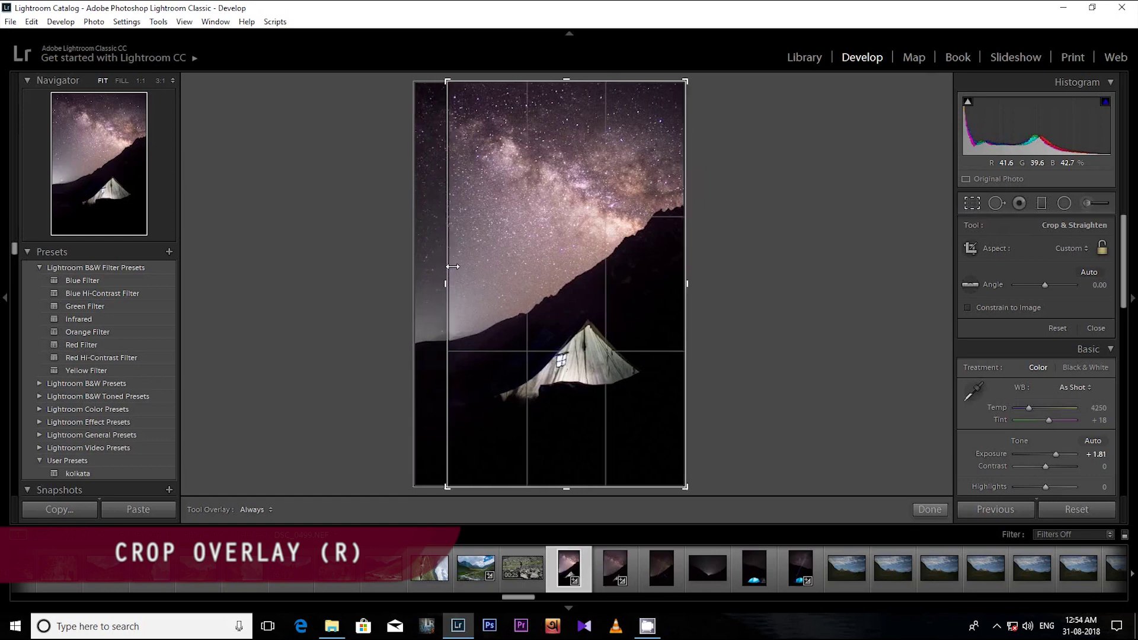
drag(563, 486, 565, 463)
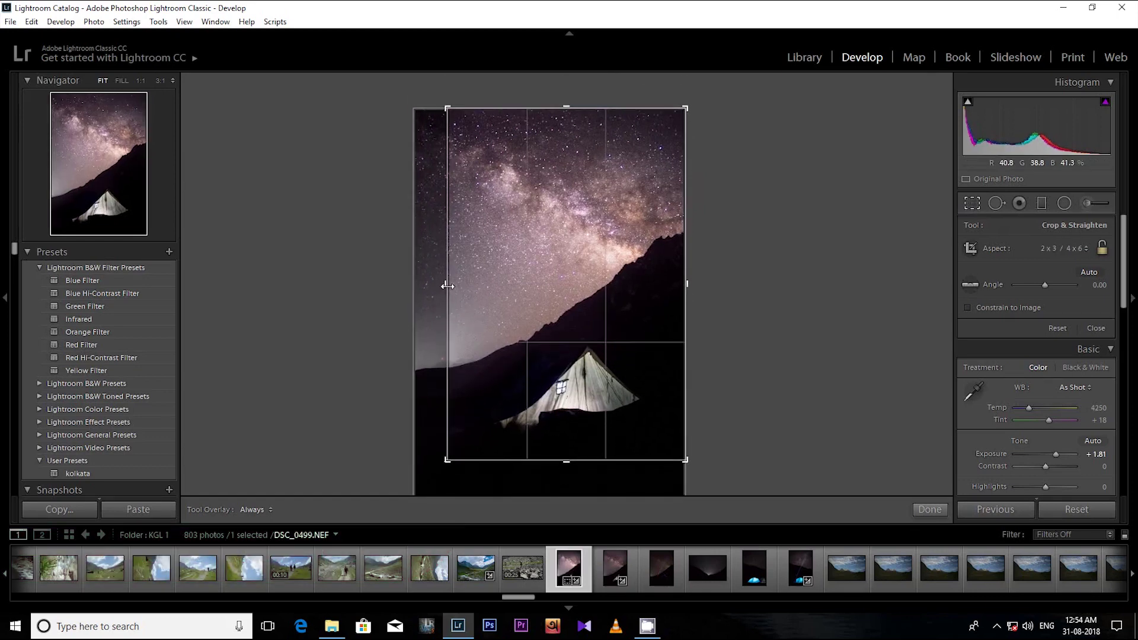
drag(447, 285, 450, 285)
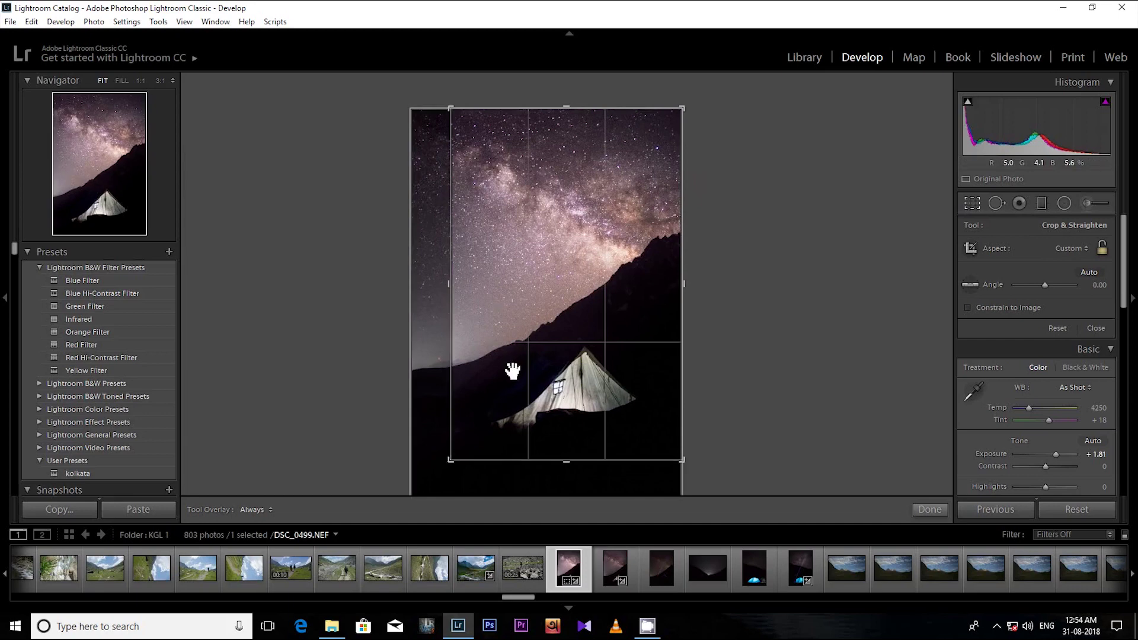
drag(567, 460, 566, 461)
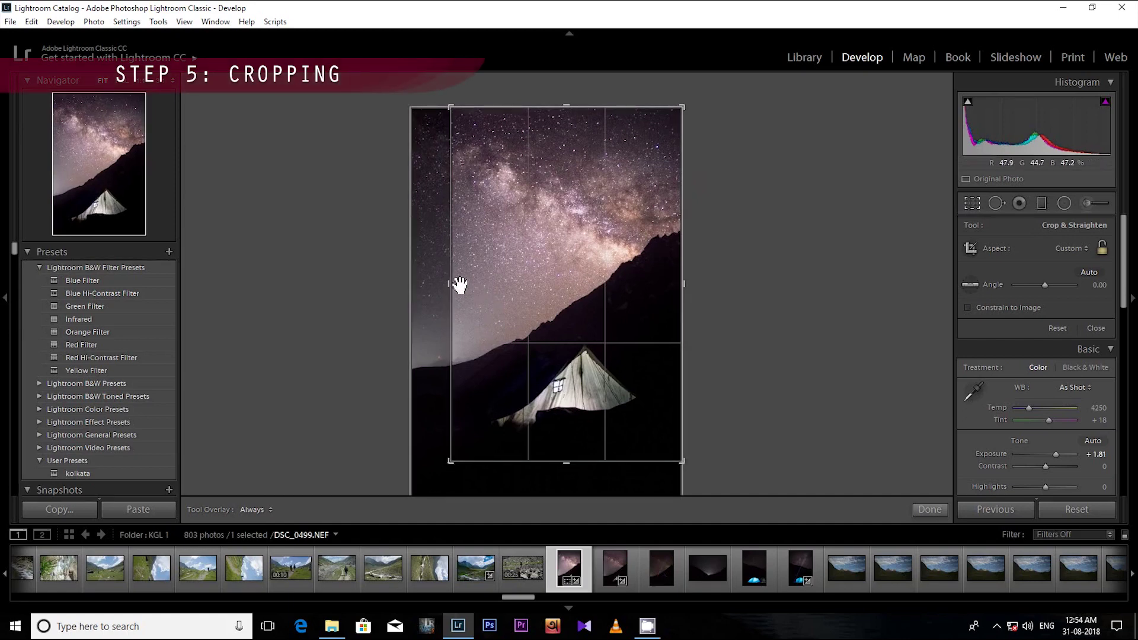
click(929, 509)
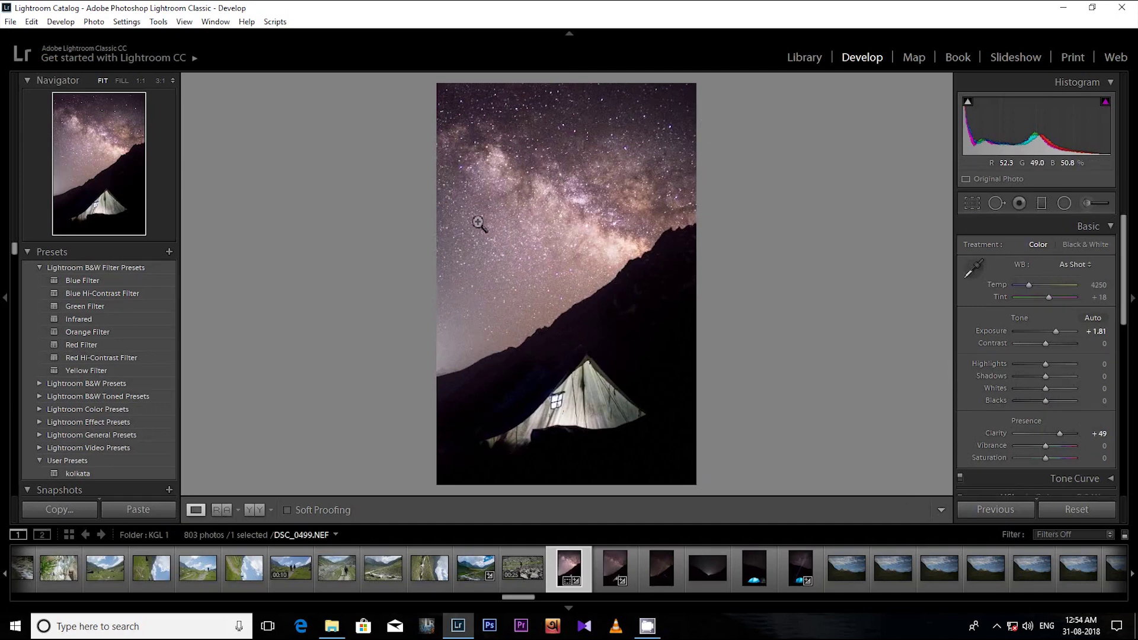
- Switch to the Before/After Y|Y view showing the dark original beside the cropped, brightened tent photo
click(255, 511)
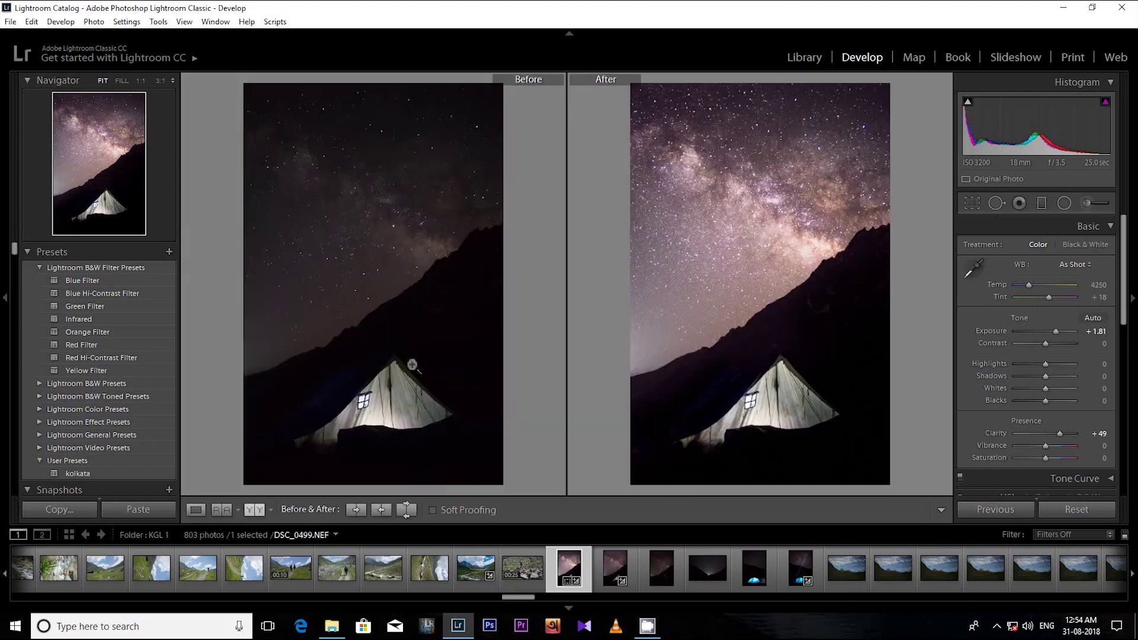